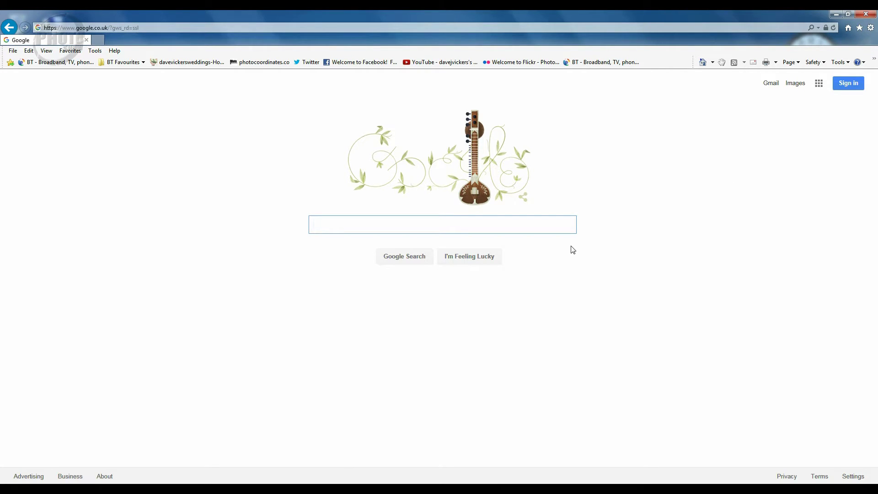
Step: Search Google for "nik collection" and open the Google Nik Collection page
type("Nik")
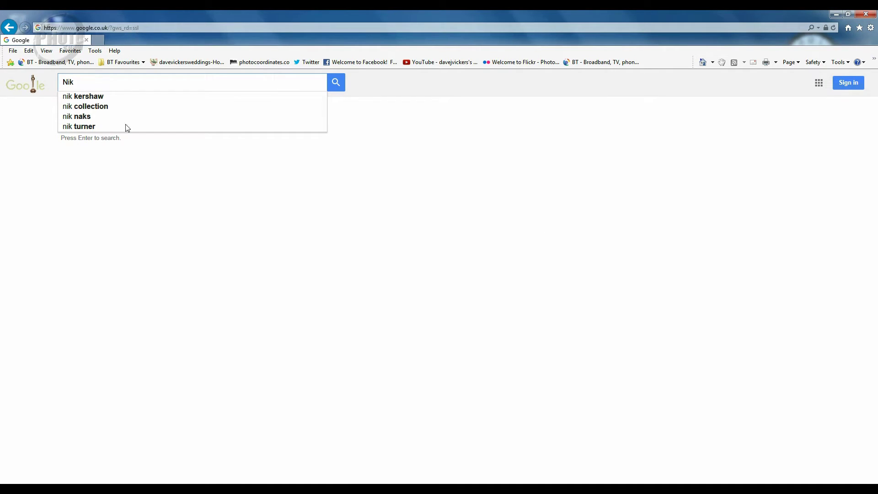
left_click(91, 110)
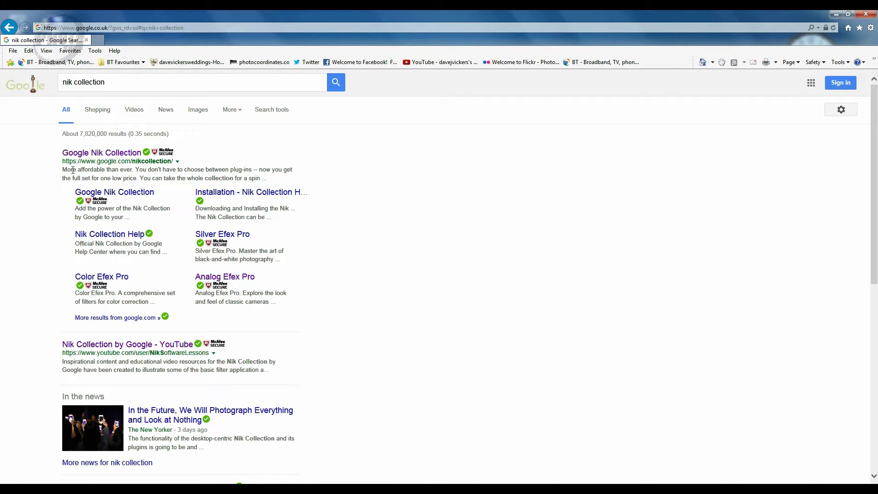
left_click(114, 154)
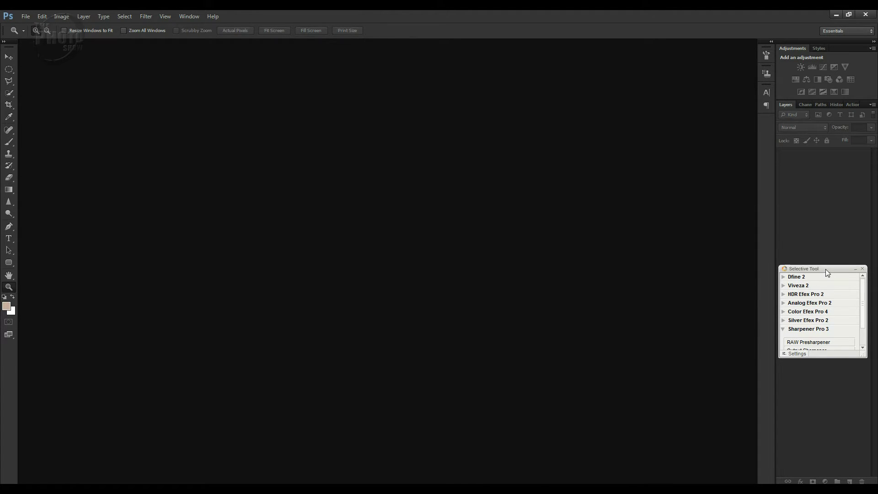
Step: Switch to Photoshop, call up the Nik Collection Selective Tool and close its palette
left_click_drag(832, 268, 832, 275)
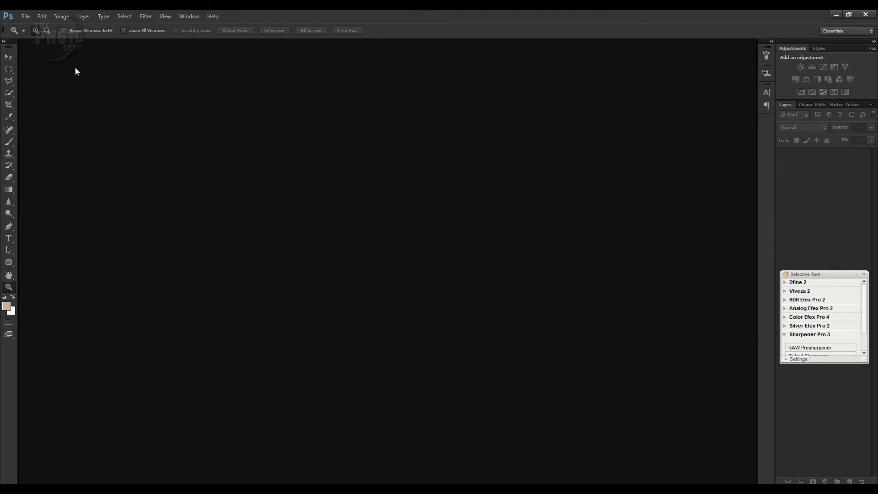
left_click(40, 17)
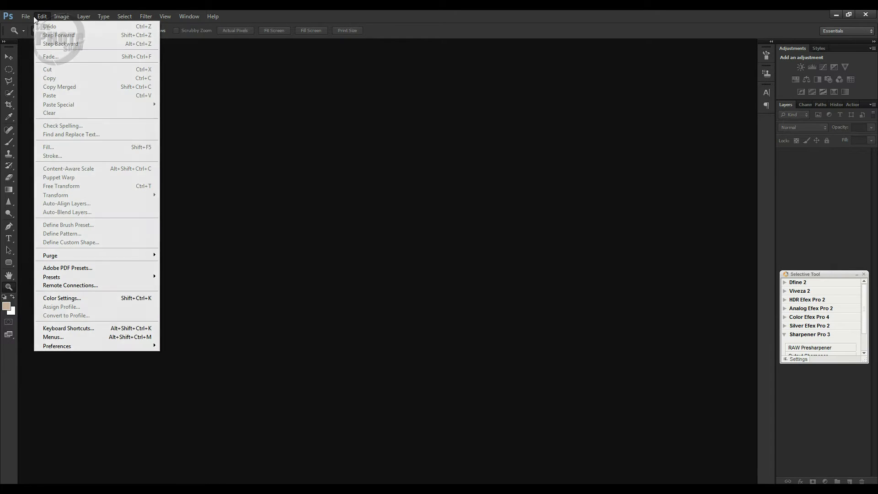
mouse_move(24, 18)
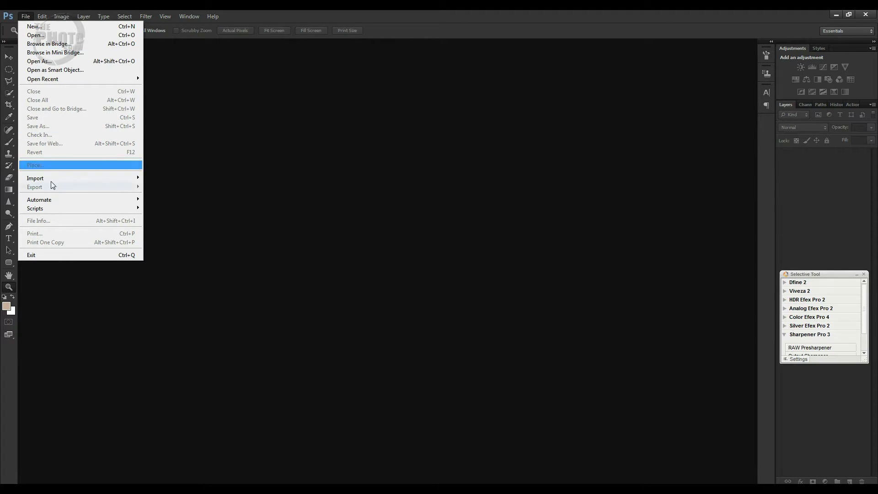
mouse_move(58, 201)
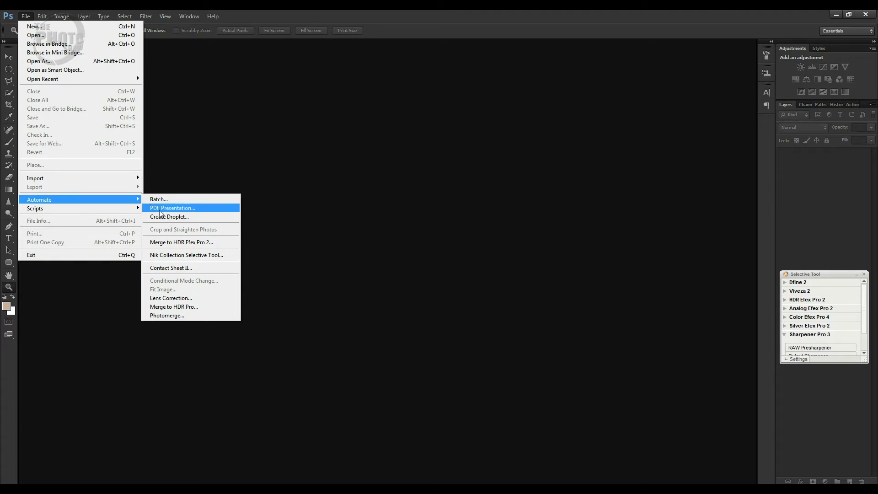
left_click(183, 256)
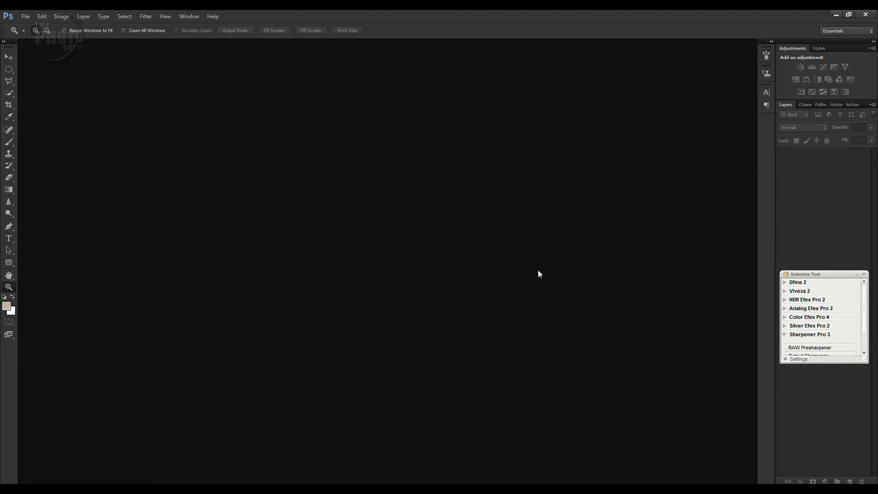
left_click(864, 275)
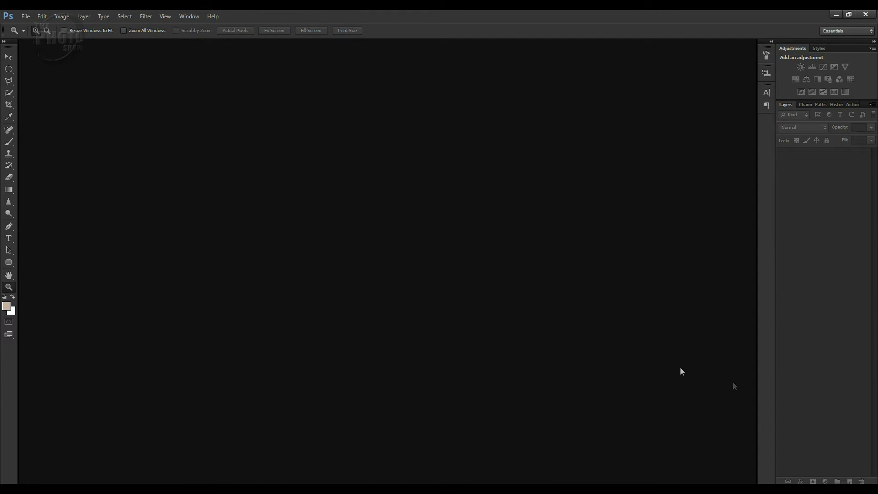
Step: Reopen the Nik Collection Selective Tool, move its palette slightly higher and look through its plug-in list
left_click(25, 17)
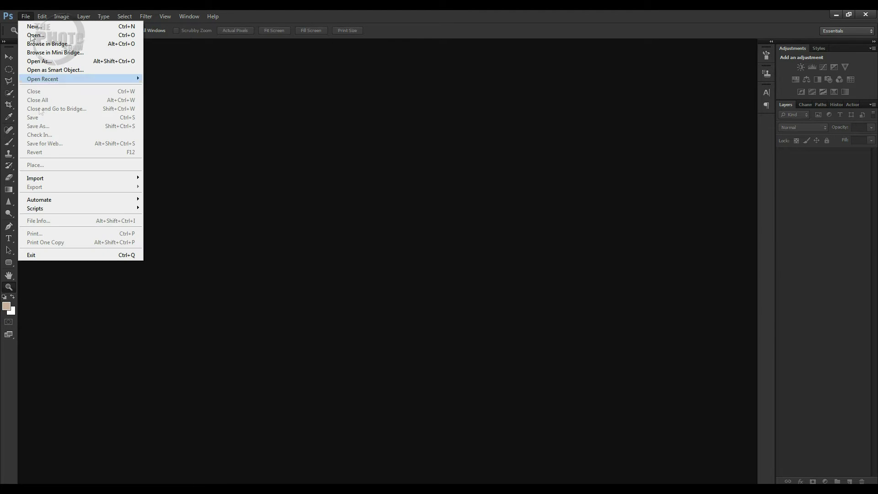
mouse_move(59, 200)
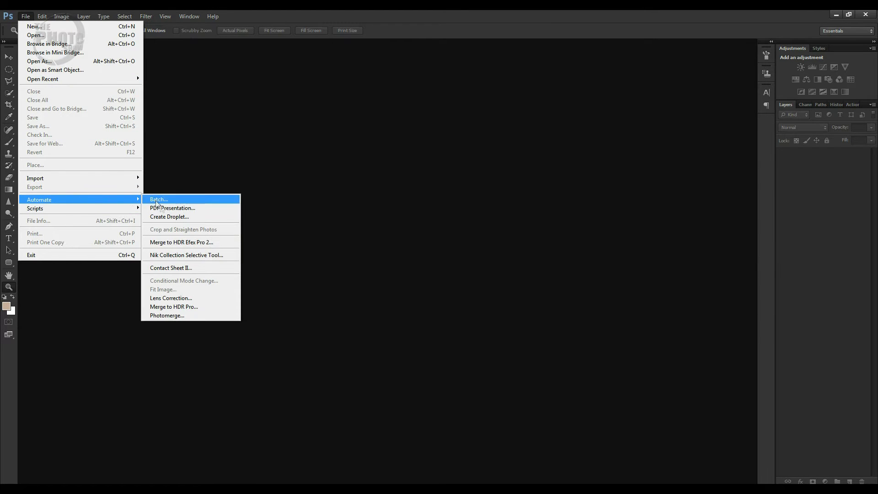
left_click(181, 258)
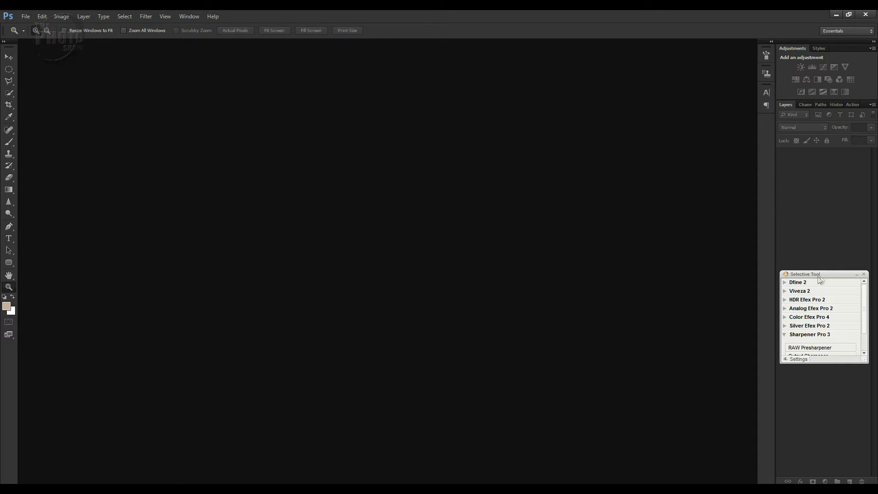
left_click_drag(825, 273, 829, 252)
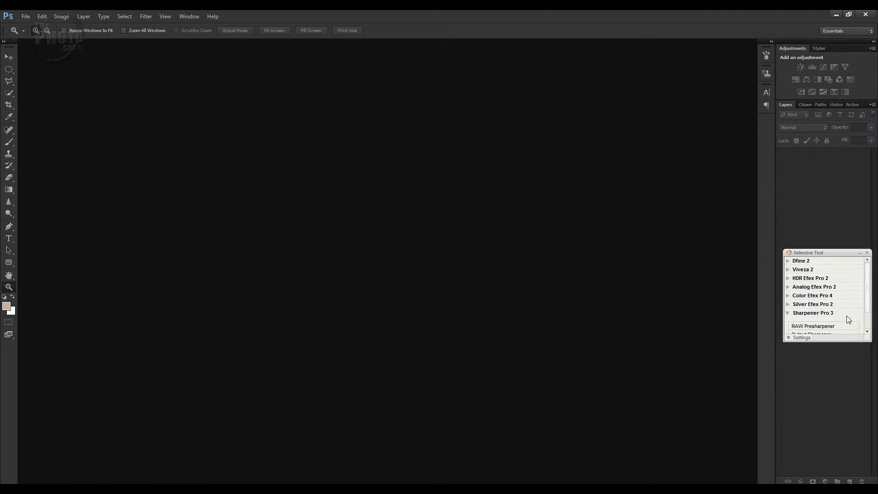
scroll(869, 307, "down", 3)
scroll(864, 293, "up", 3)
Step: Open the portrait HM05164aa.jpg from the Photoshop Tutorial Images folder
left_click(28, 17)
left_click(37, 35)
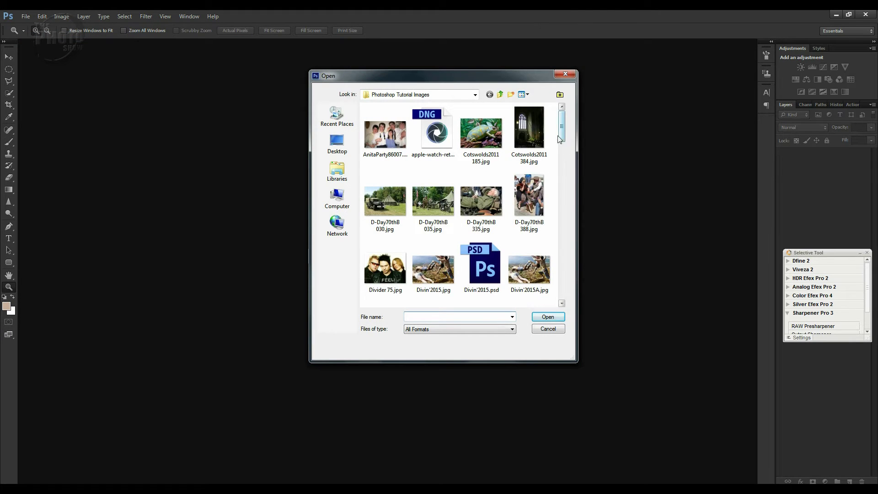
left_click_drag(563, 137, 567, 207)
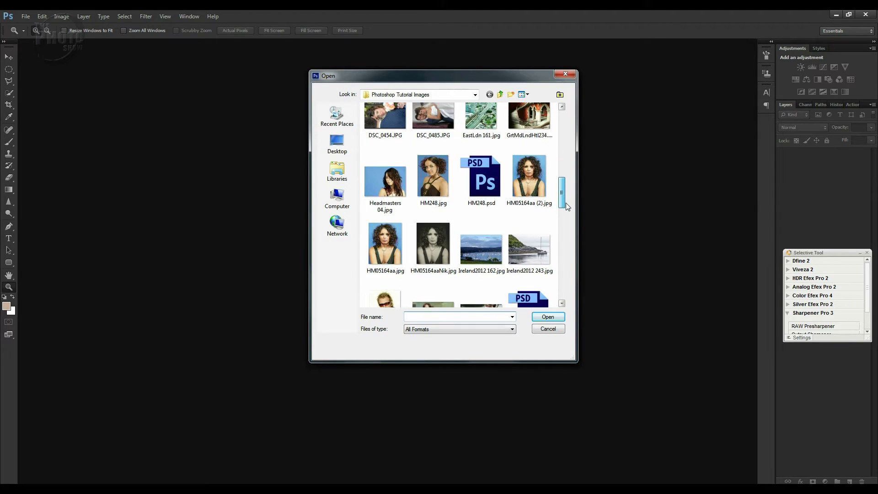
left_click(385, 245)
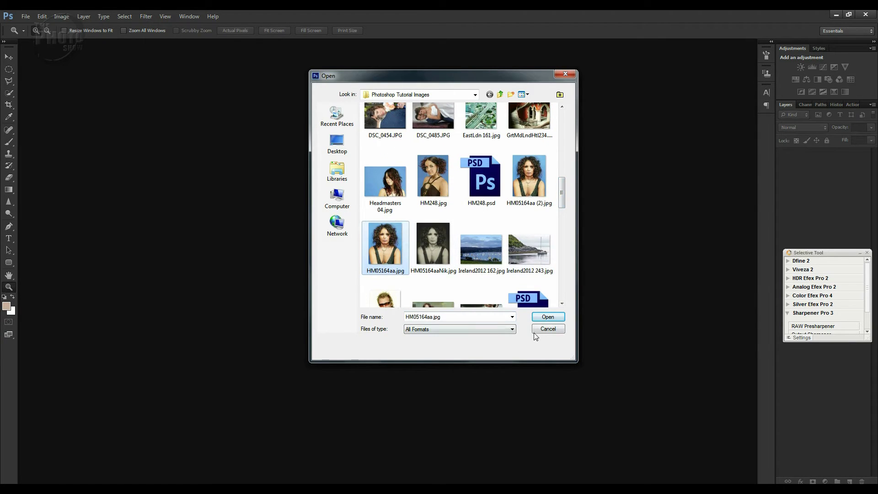
left_click(545, 318)
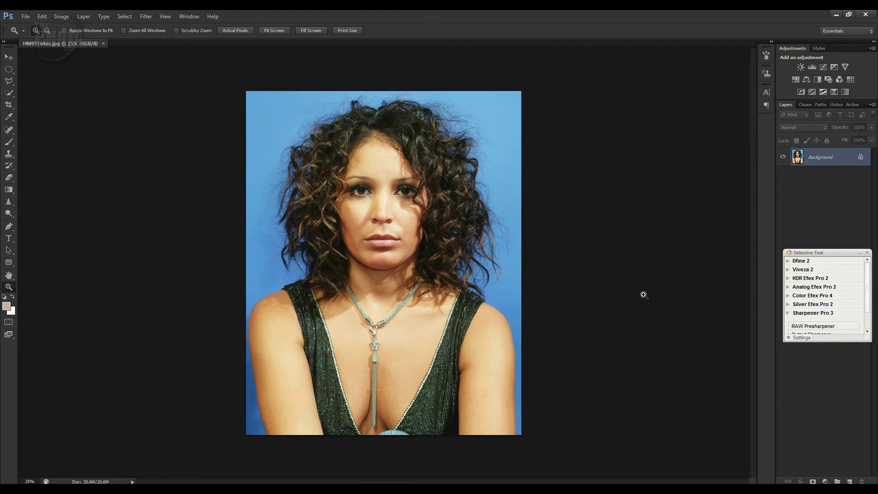
Step: Launch Analog Efex Pro 2 on the portrait from the Selective Tool
left_click(642, 295)
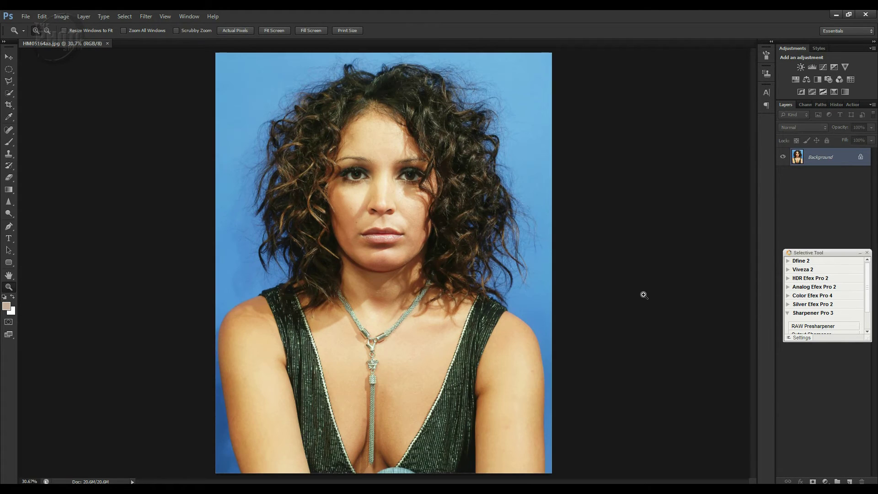
left_click(788, 288)
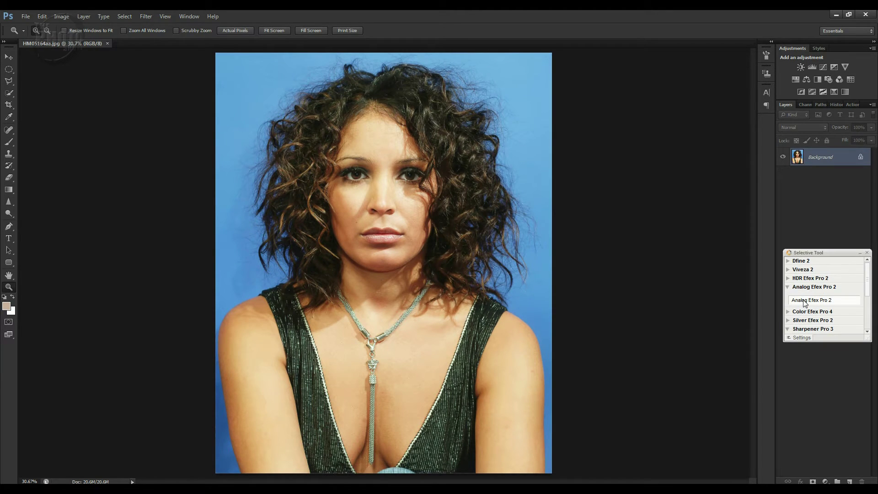
left_click(804, 301)
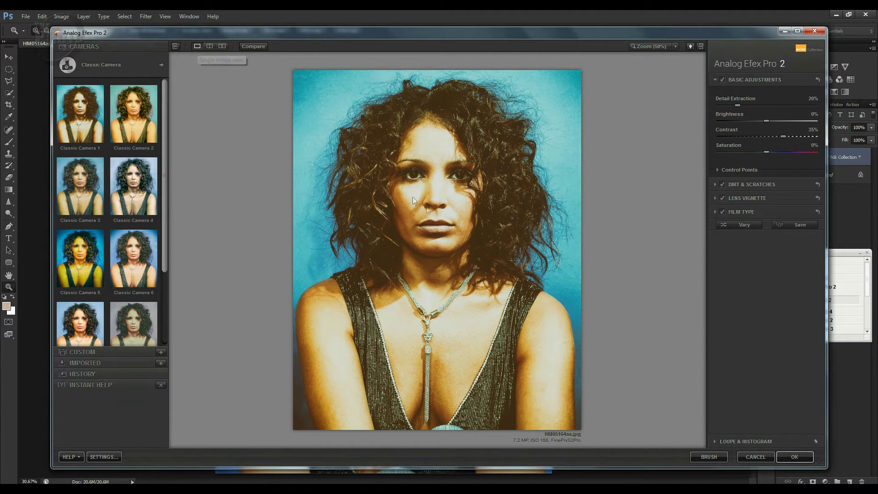
Step: Compare the original and the effect in split and side-by-side previews, in both orientations, and return to the single image view
left_click(209, 46)
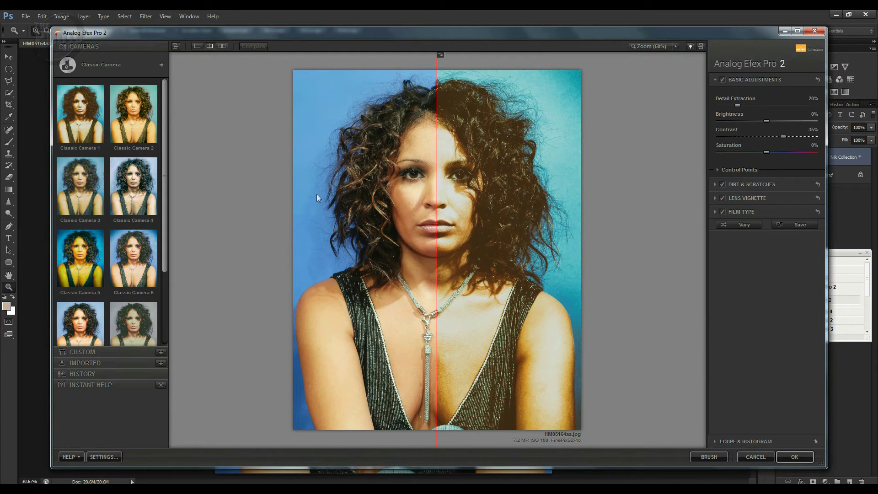
left_click(222, 46)
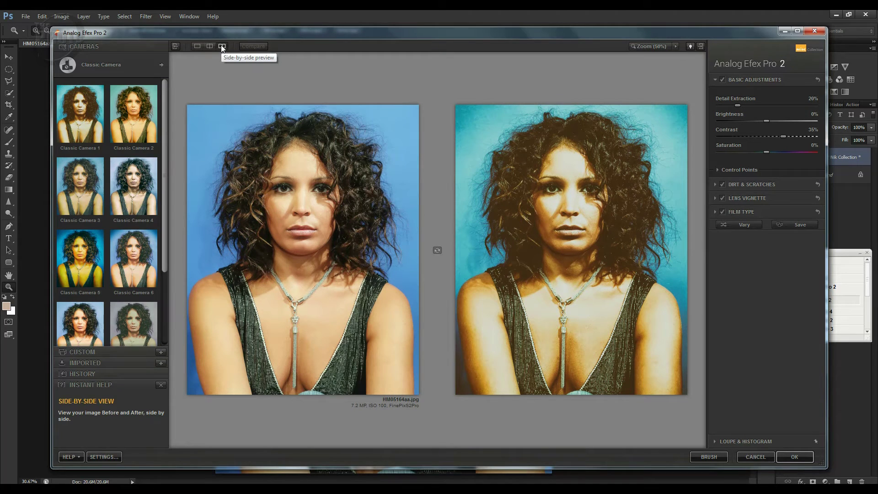
left_click(436, 250)
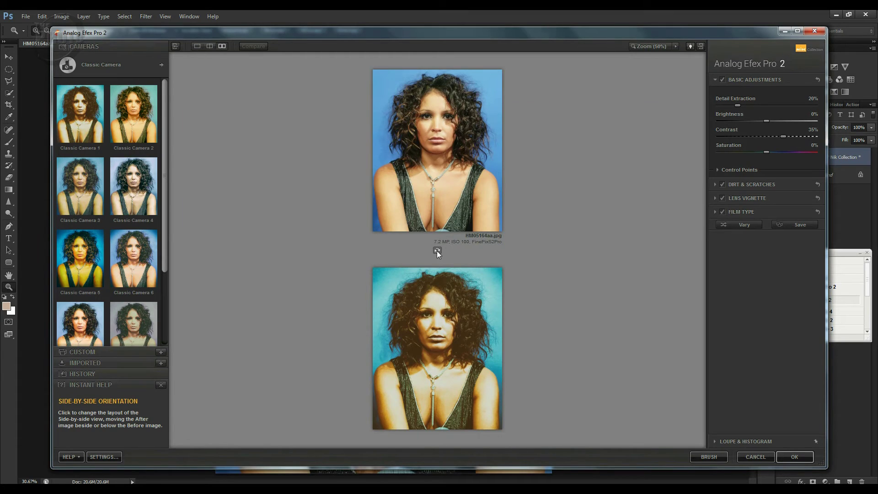
left_click(437, 251)
left_click(210, 46)
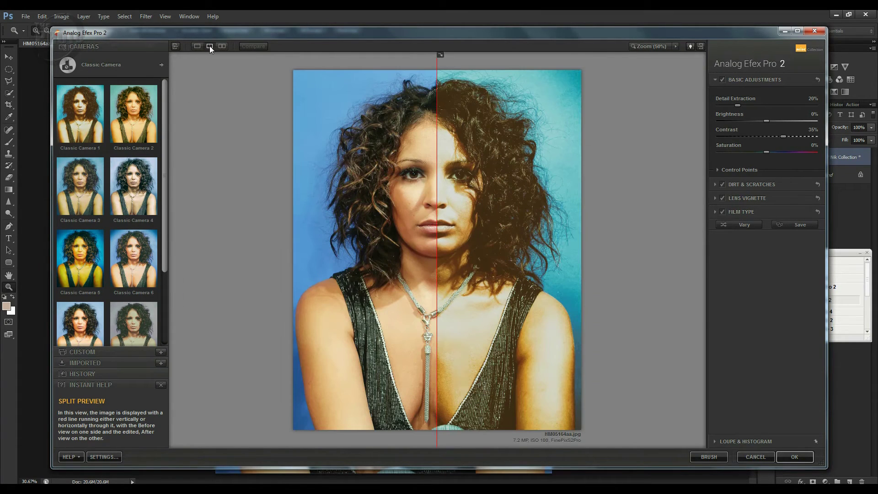
left_click(441, 54)
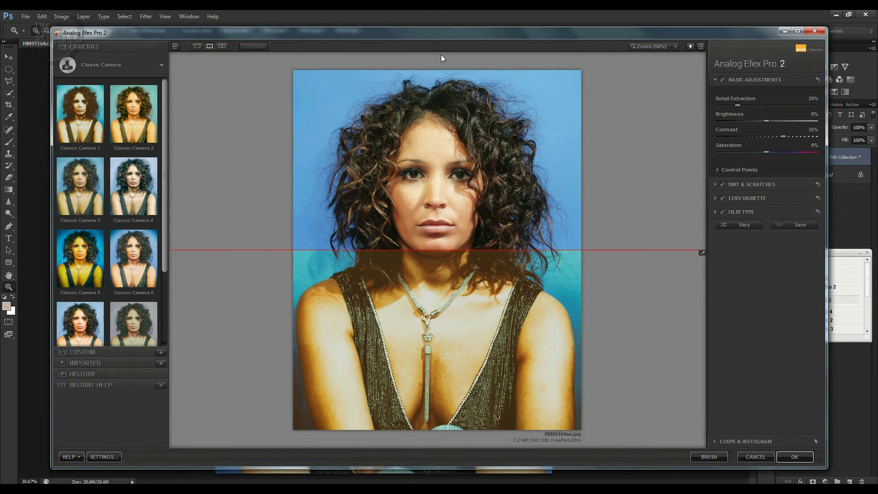
left_click(702, 253)
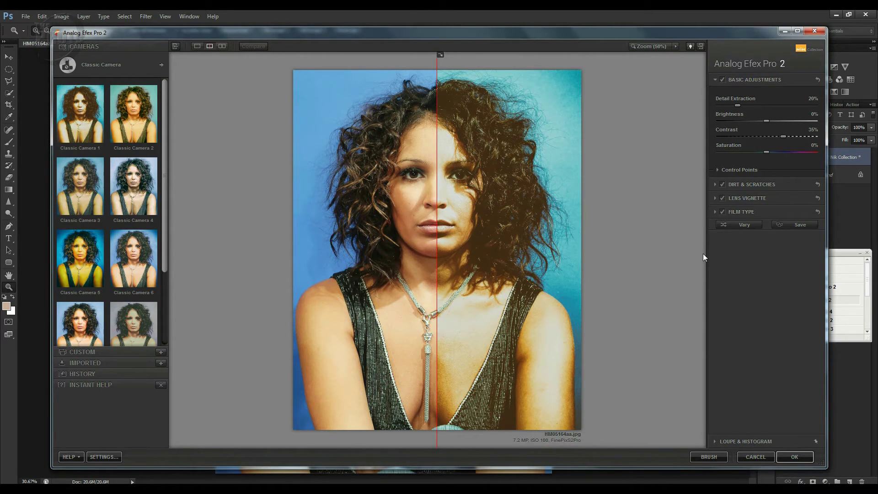
left_click(197, 46)
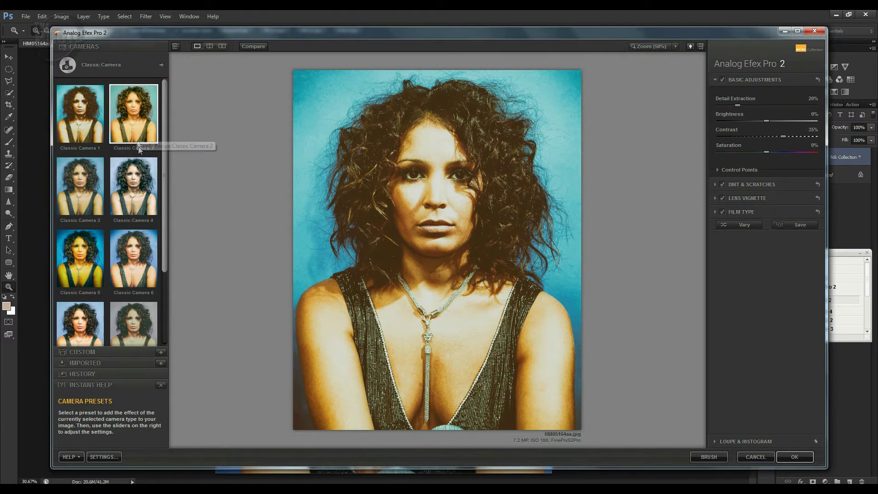
Step: Try the Classic Camera 2 and Classic Camera 3 presets and apply Classic Camera 4 to the portrait
left_click(141, 121)
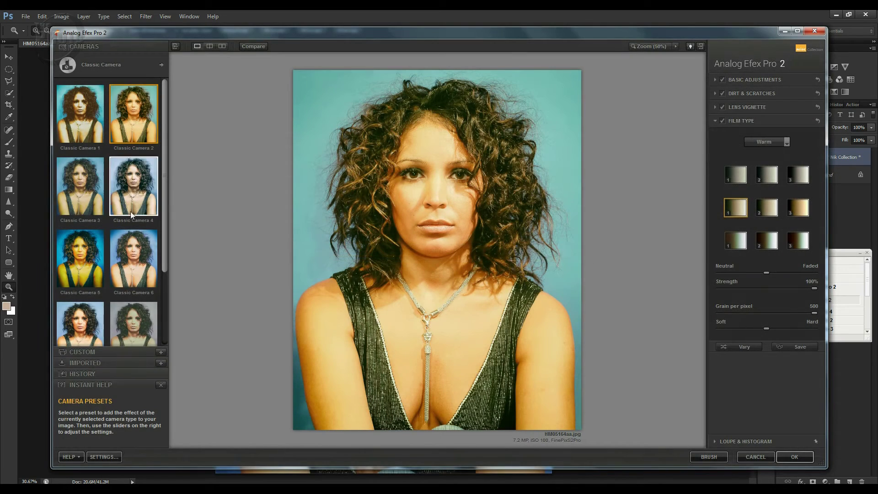
left_click(78, 204)
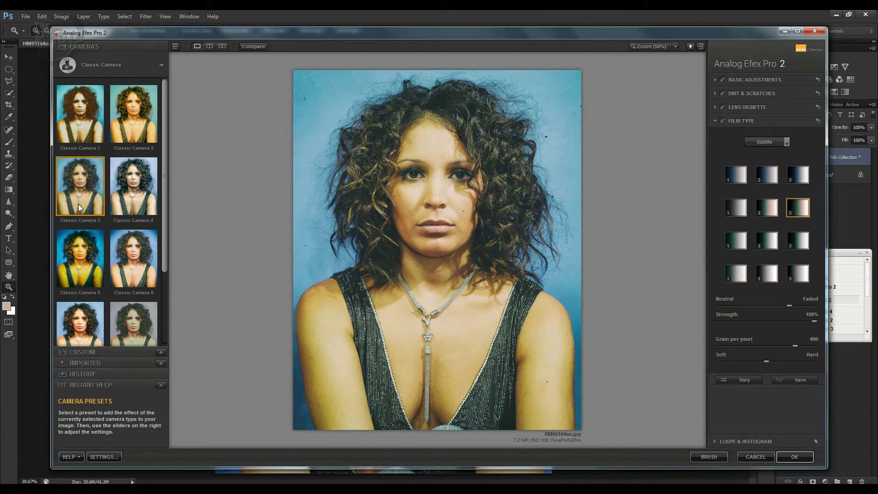
left_click(139, 194)
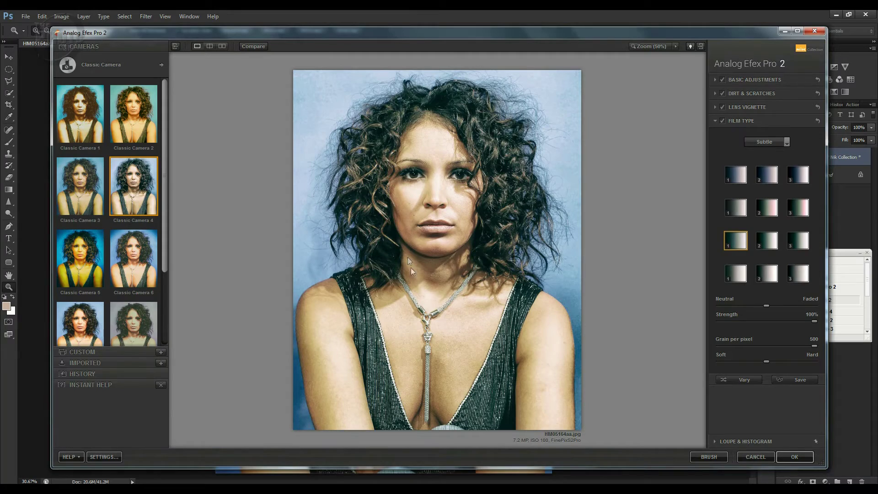
Step: Examine the Classic Camera 4 effect on the face at 50% zoom, comparing it with the original in the split preview
left_click(646, 45)
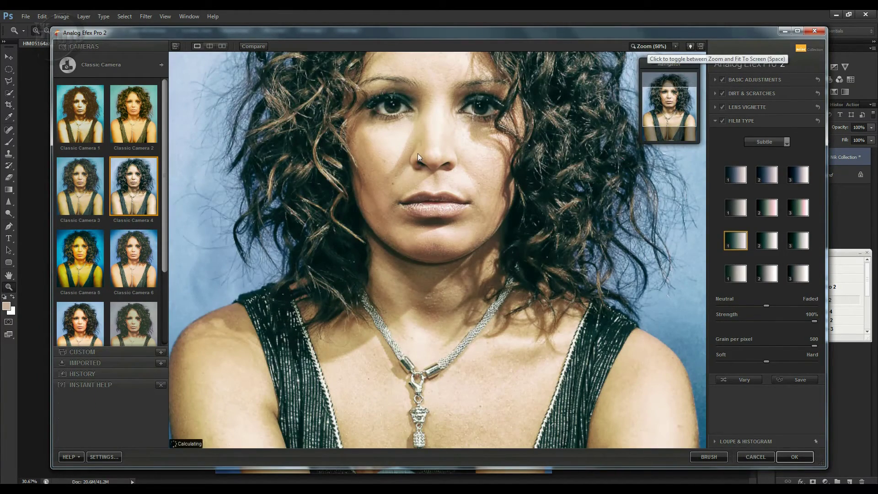
left_click_drag(676, 108, 671, 98)
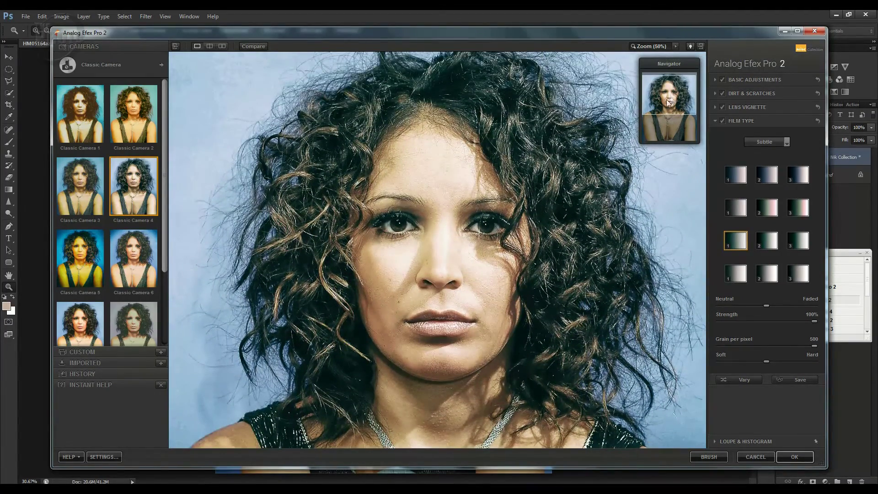
left_click(209, 46)
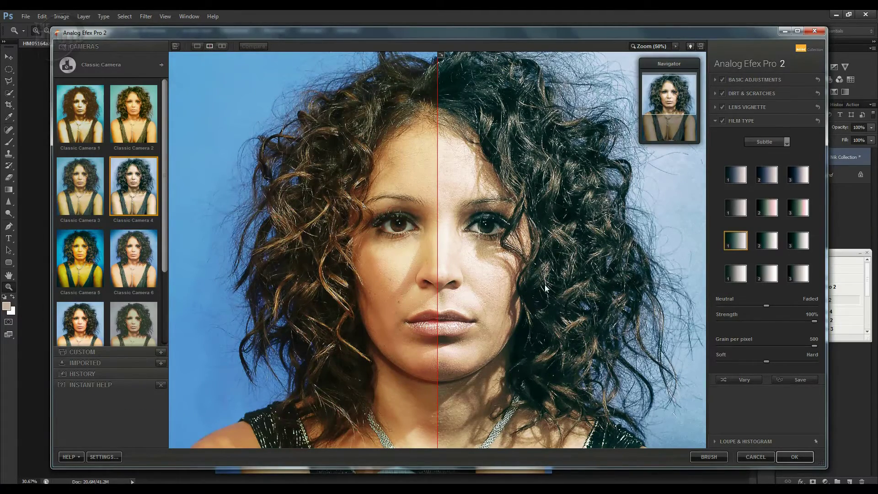
left_click(198, 46)
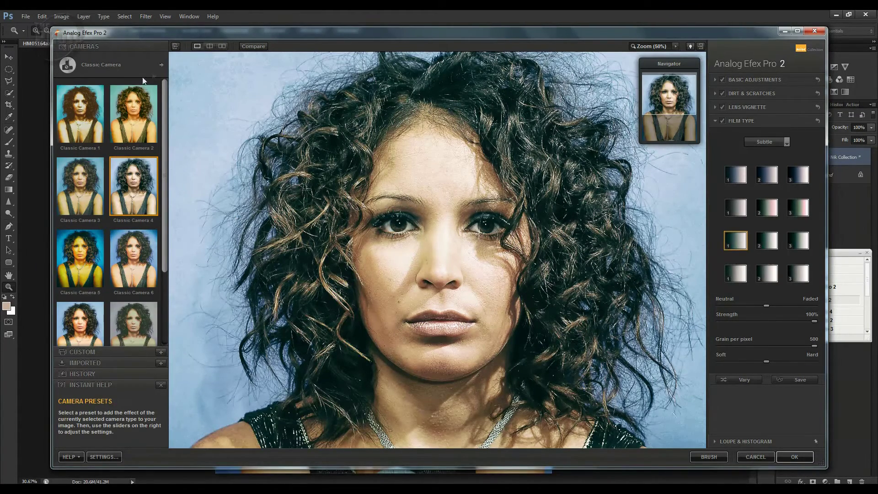
Step: Try the Black and White 6 preset from the Black and White camera type on the whole portrait
left_click(161, 65)
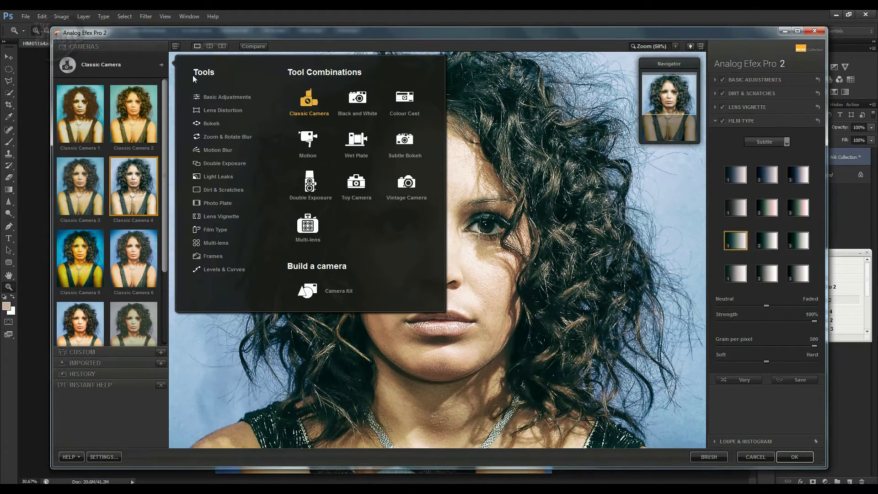
left_click(358, 101)
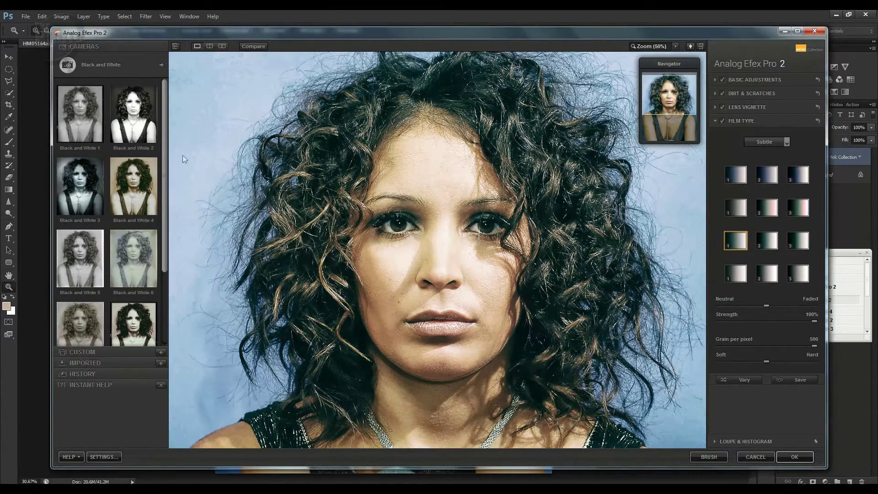
left_click(134, 270)
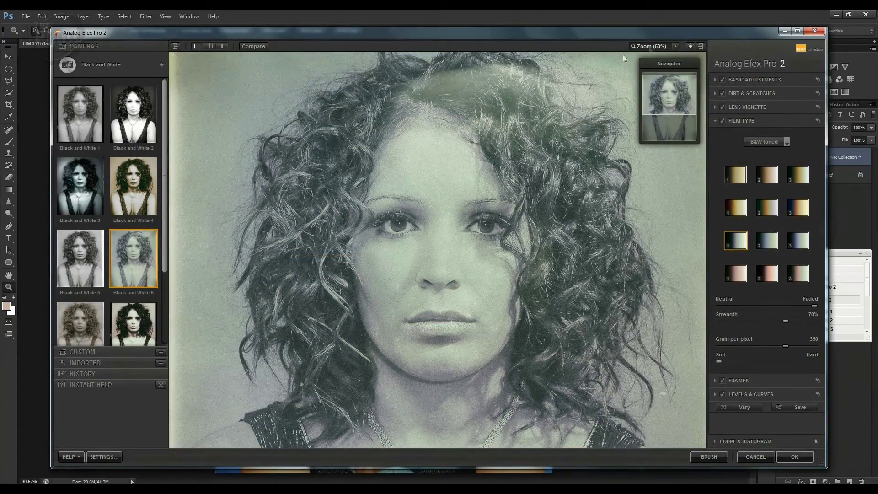
left_click(653, 45)
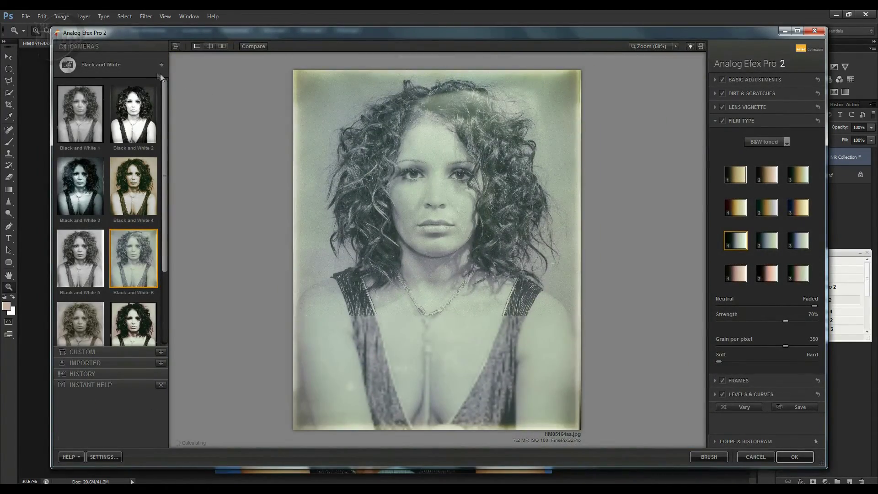
Step: Switch back to the Classic Camera type and apply the Classic Camera 4 preset to the portrait
left_click(161, 64)
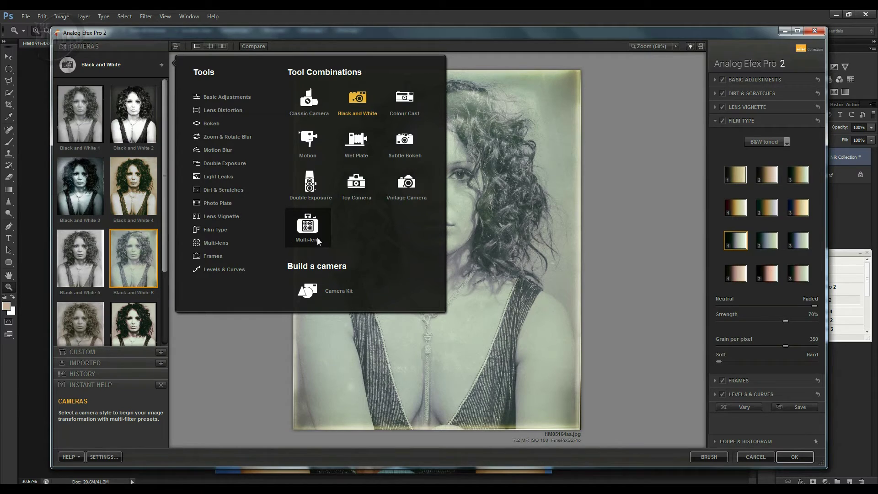
left_click(311, 102)
left_click(141, 189)
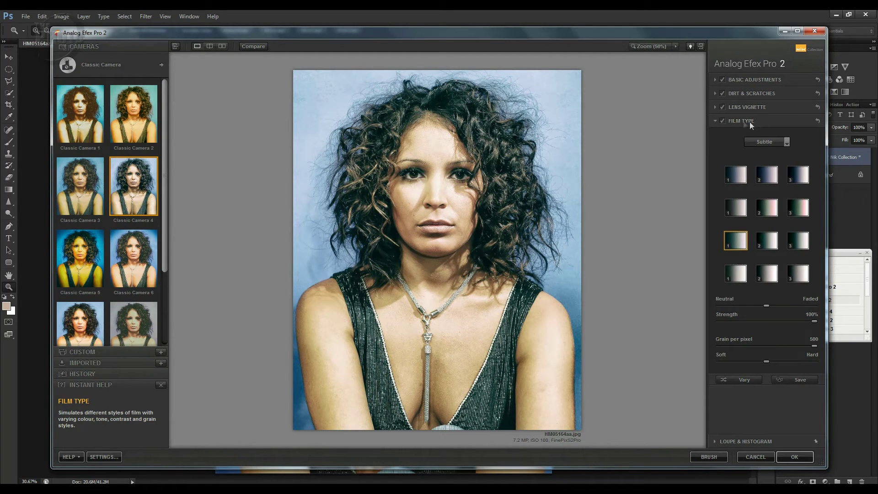
Step: Try a low Detail Extraction in the Basic Adjustments and set it to 47%
left_click(714, 121)
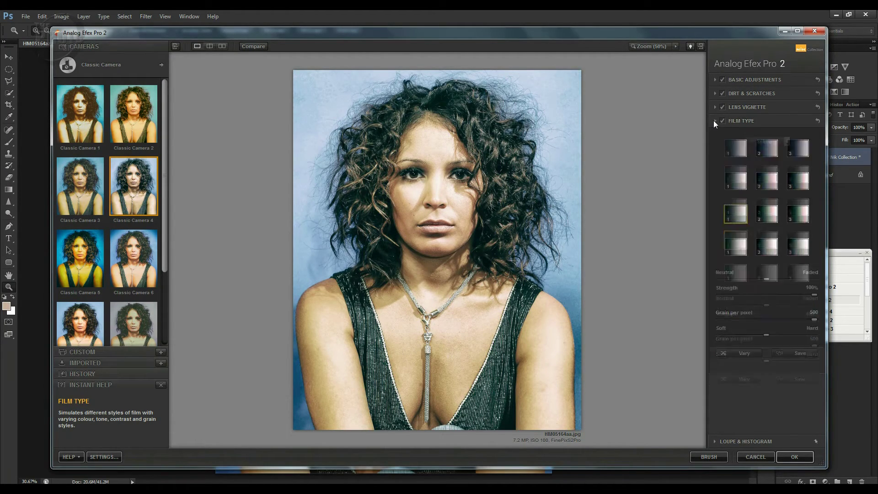
left_click(714, 80)
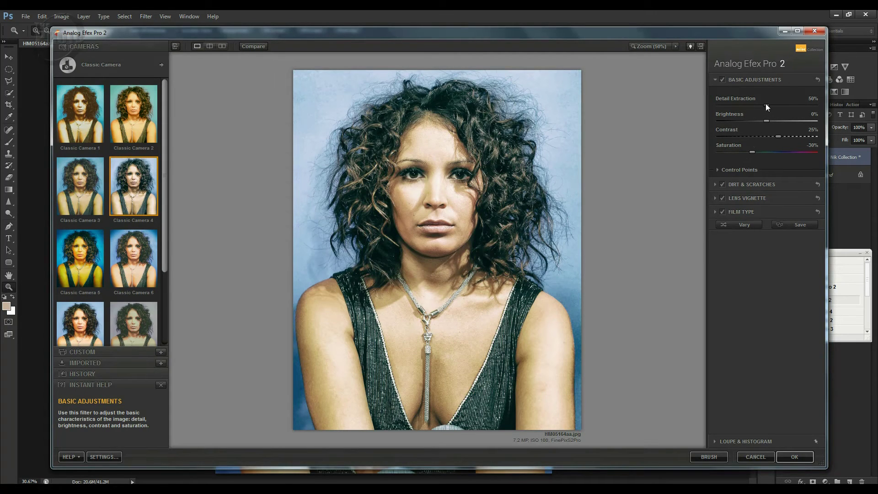
left_click_drag(739, 103, 722, 103)
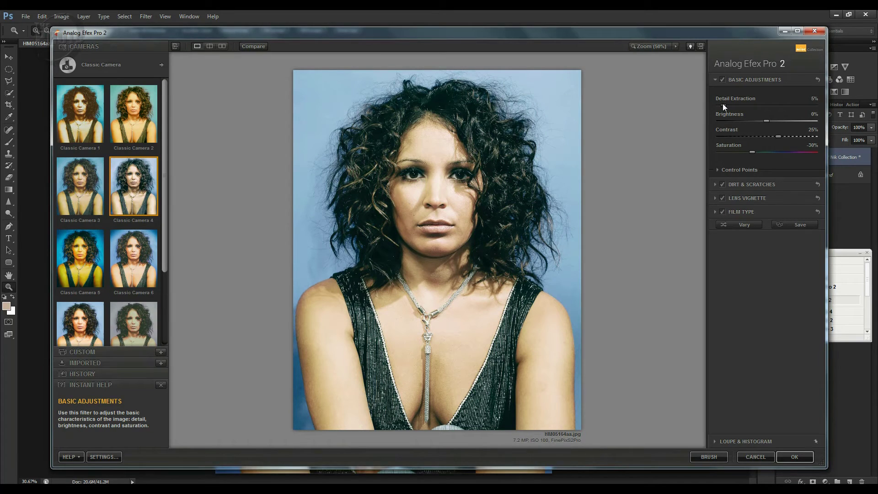
left_click_drag(731, 103, 750, 106)
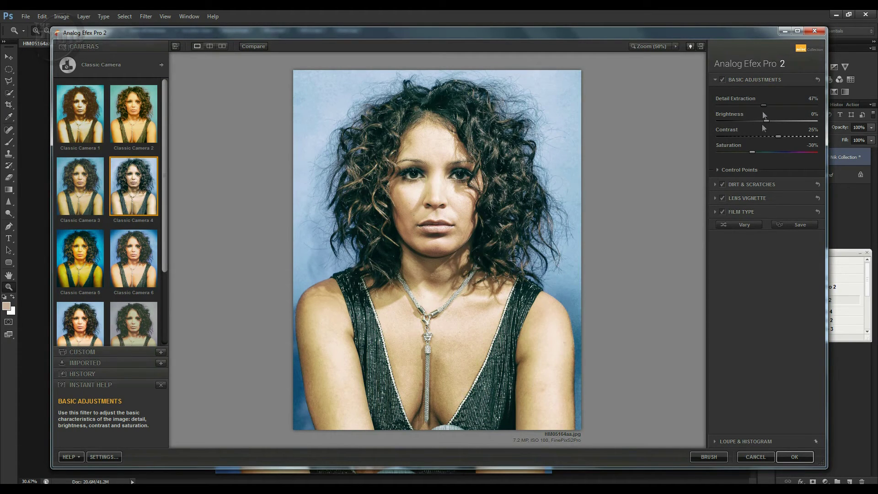
Step: Set Brightness to -4% and Contrast to 15%, and try weaker and stronger Saturation before settling on a reduced one
mouse_move(759, 120)
left_mouse_down()
mouse_move(749, 120)
mouse_move(764, 121)
left_mouse_up()
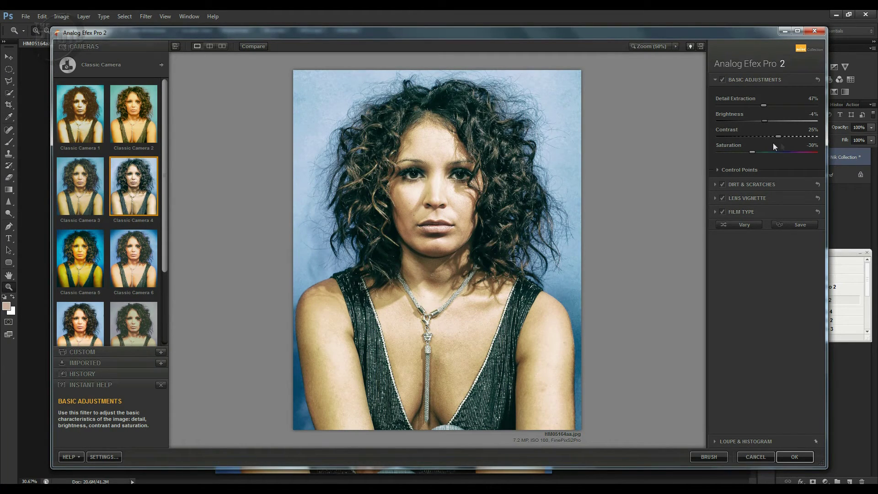
left_click_drag(752, 136, 771, 136)
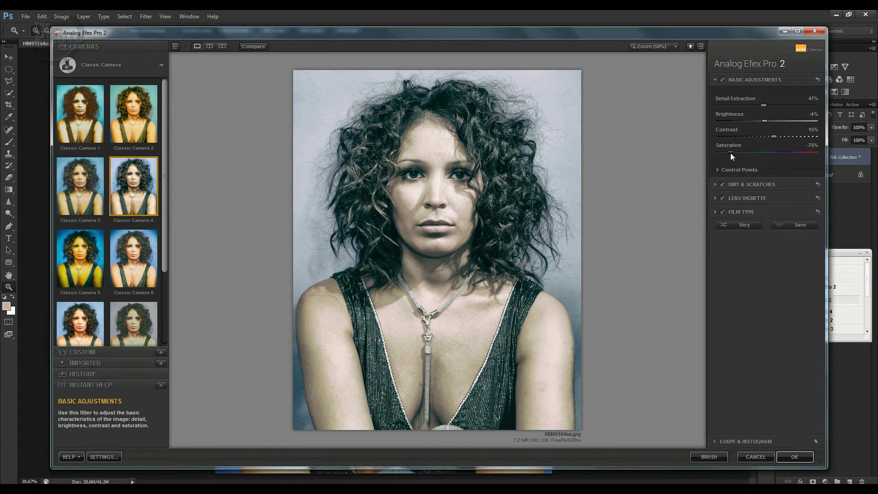
left_click_drag(731, 154, 772, 156)
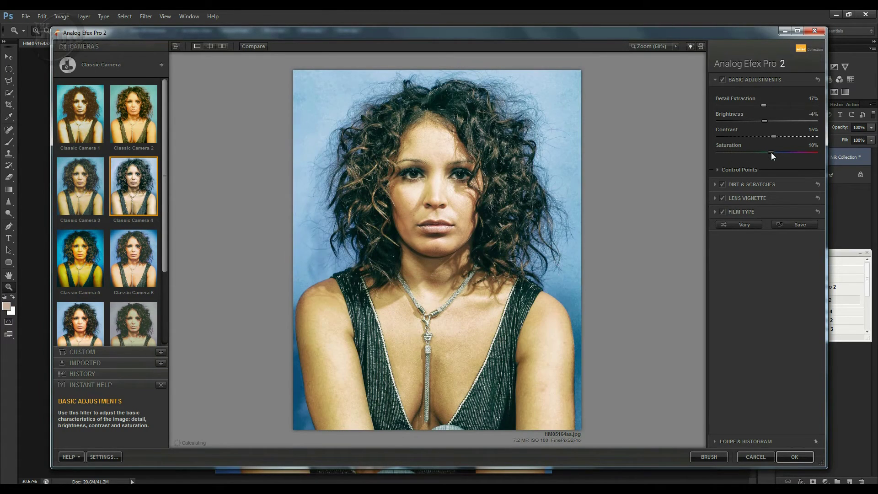
left_click_drag(757, 153, 745, 152)
left_click(715, 80)
Step: Choose the first Dust and Fluff texture in Dirt & Scratches, trying 100% Strength and setting it back to 0%
left_click(715, 93)
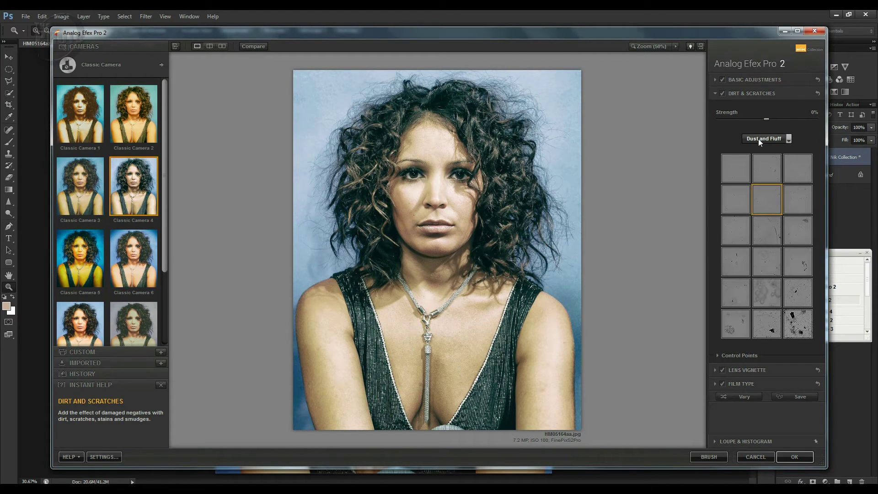
left_click(797, 315)
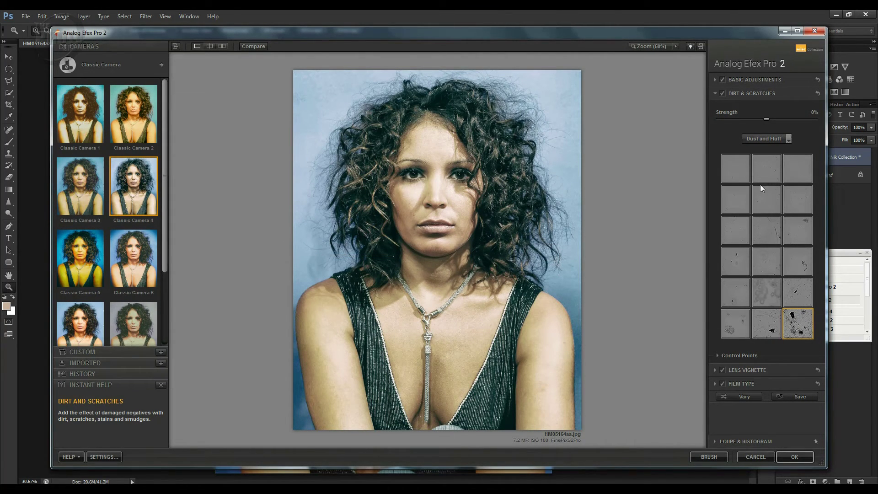
left_click(732, 162)
left_click(798, 119)
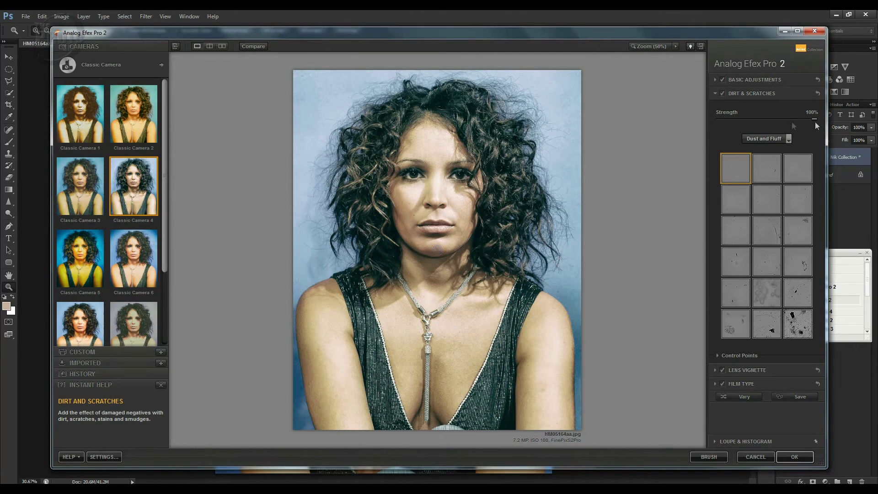
left_click(762, 120)
left_click_drag(763, 119, 767, 120)
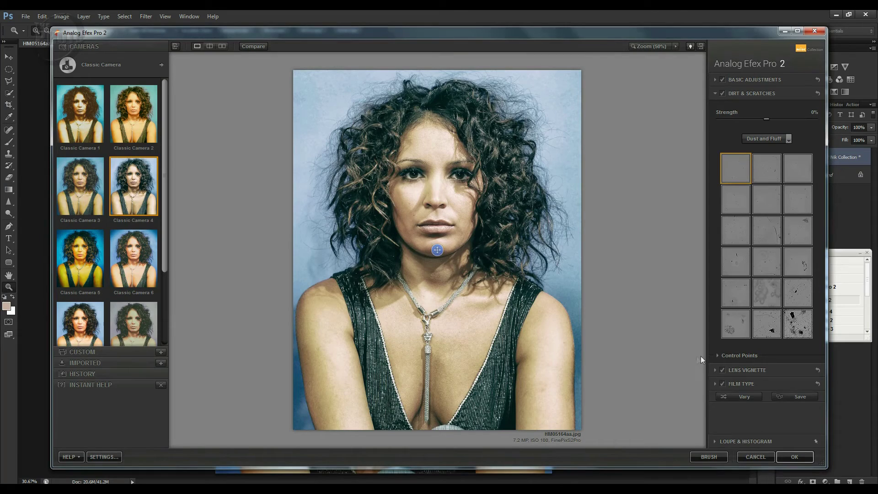
Step: Darken the edges with a Lens Vignette of Amount -50%, a shape about a quarter of the way towards Rectangle and Size 48%
left_click(715, 370)
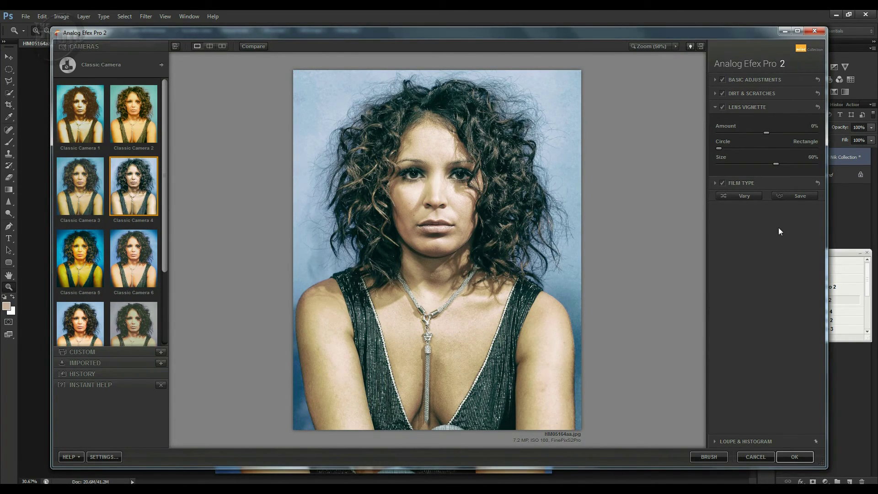
mouse_move(767, 132)
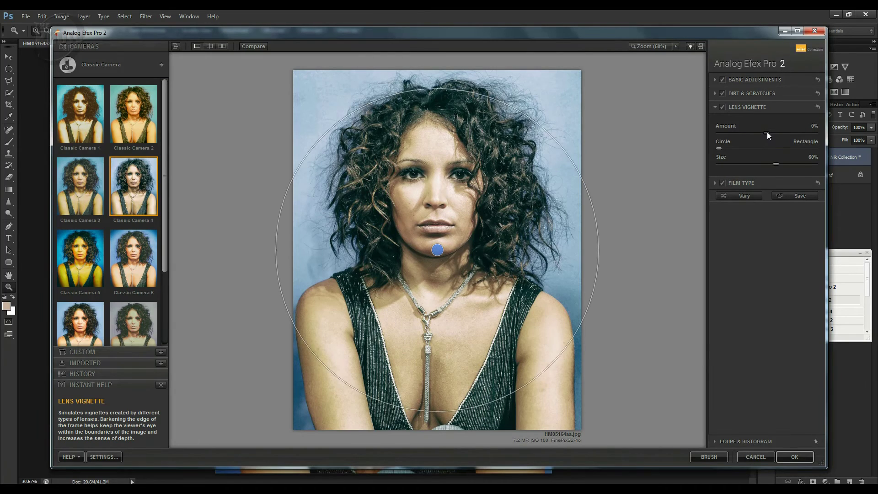
left_click_drag(773, 131, 784, 133)
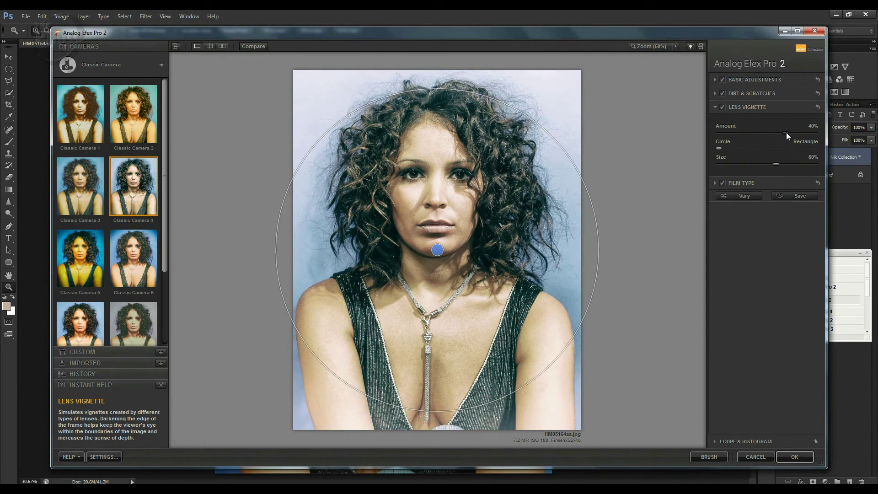
left_click_drag(765, 133, 743, 133)
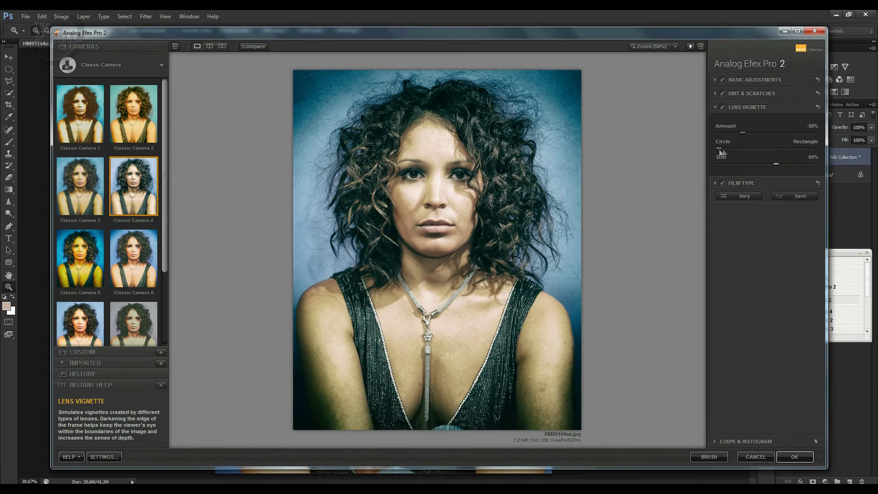
left_click_drag(718, 149, 744, 150)
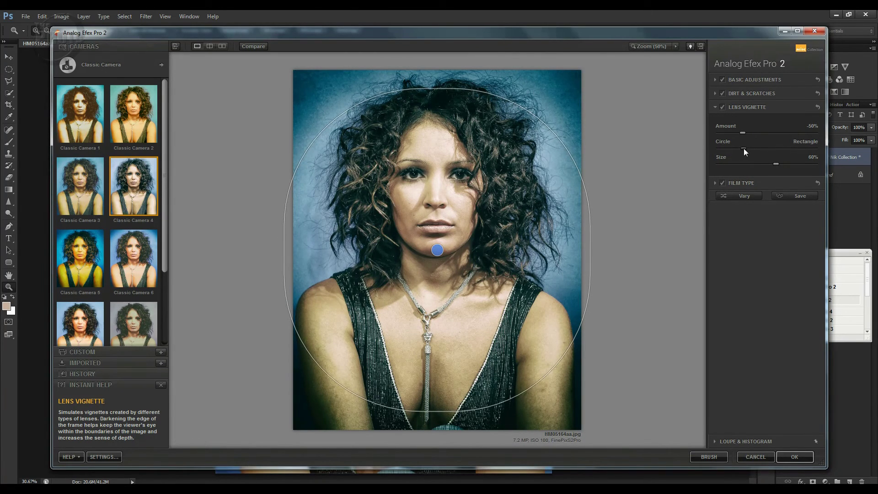
left_click_drag(775, 163, 764, 164)
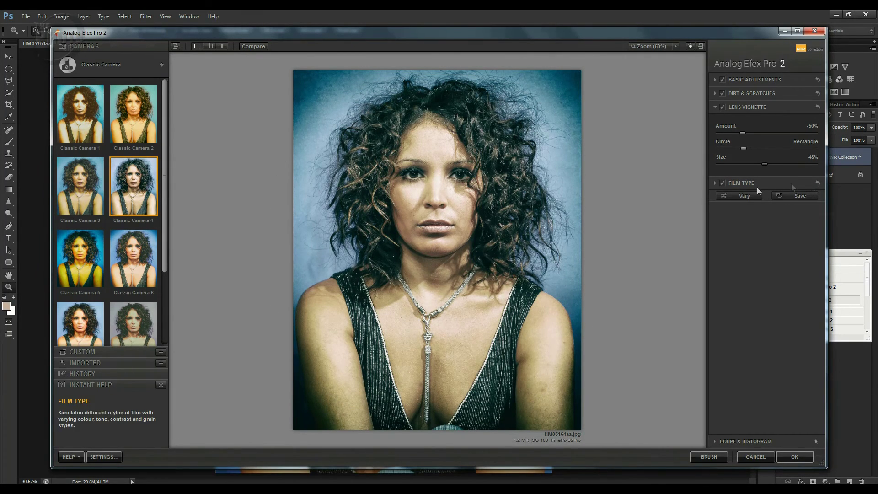
Step: Try several Subtle film types on the portrait and choose the second film in the second row
left_click(715, 183)
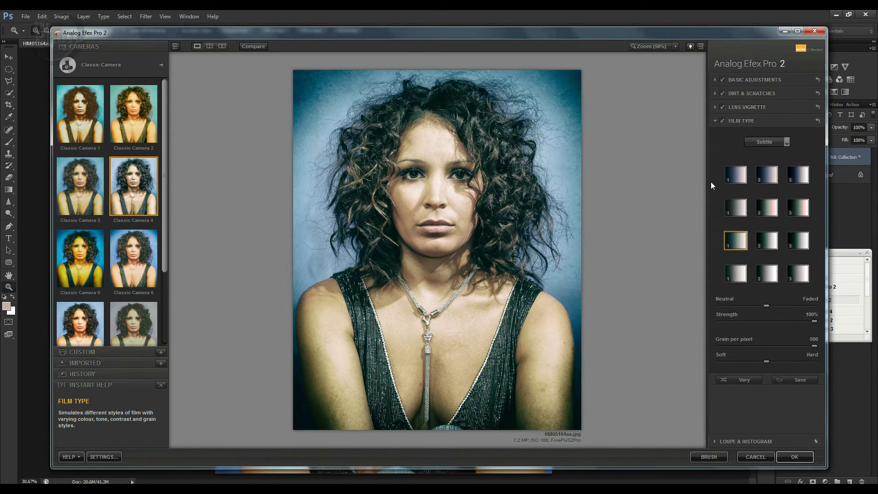
left_click(736, 177)
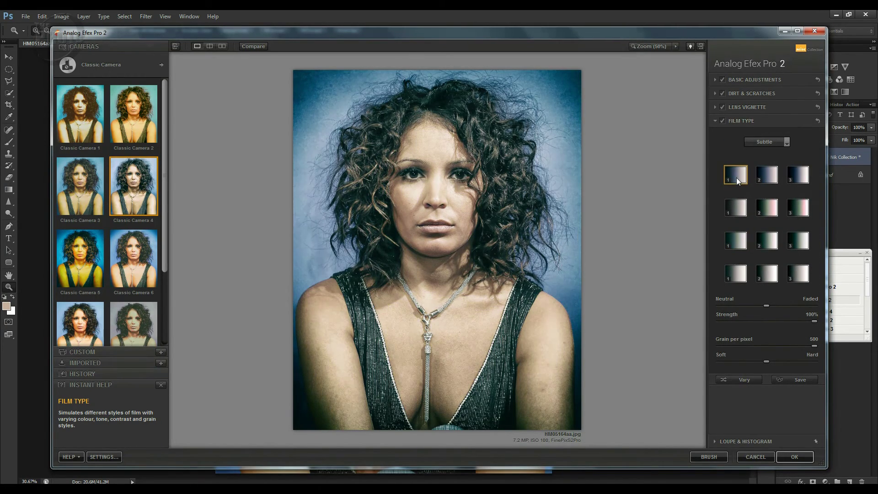
left_click(767, 179)
left_click(796, 173)
left_click(800, 209)
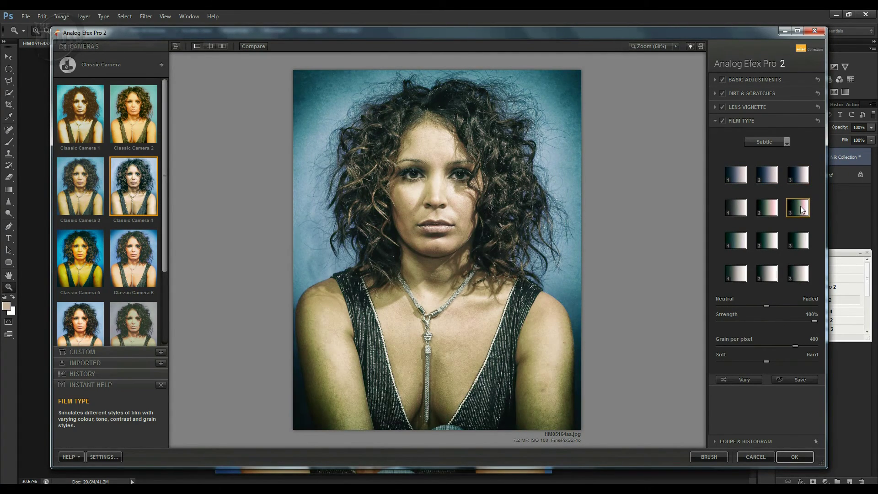
left_click(764, 211)
left_click(737, 209)
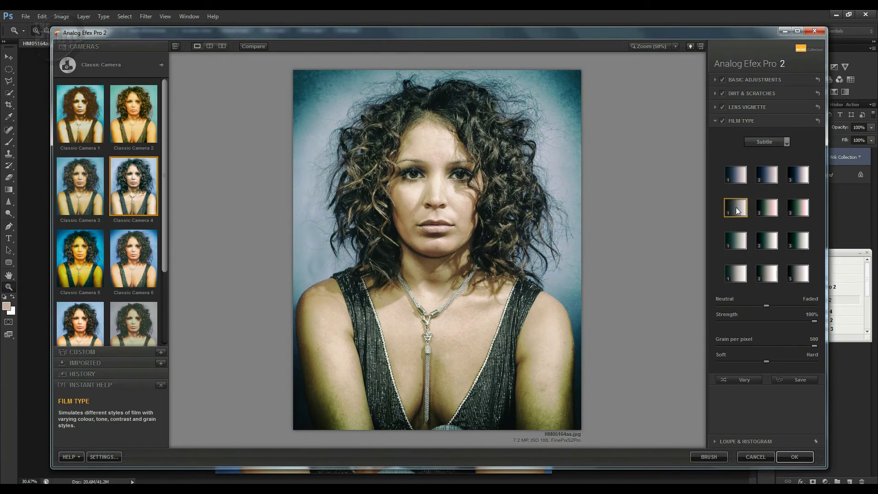
left_click(754, 206)
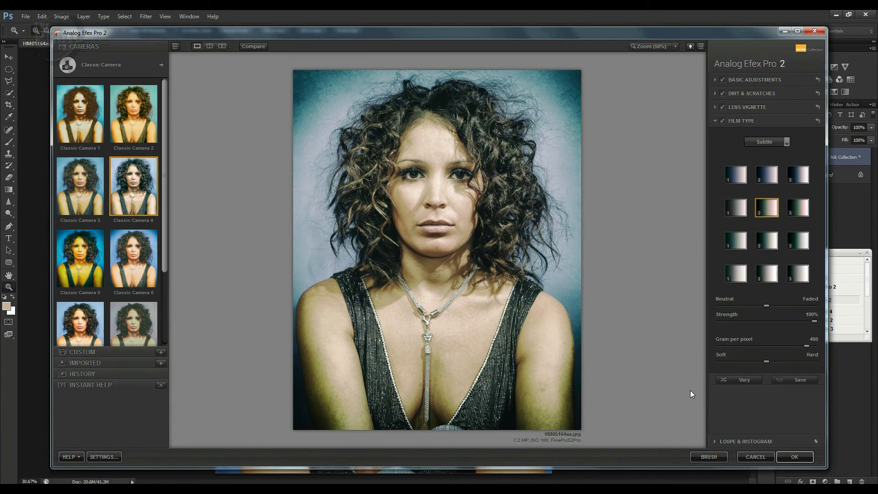
Step: Apply the Analog Efex Pro 2 effect to the portrait and compare it with the original by hiding and reshowing its layer
left_click(793, 458)
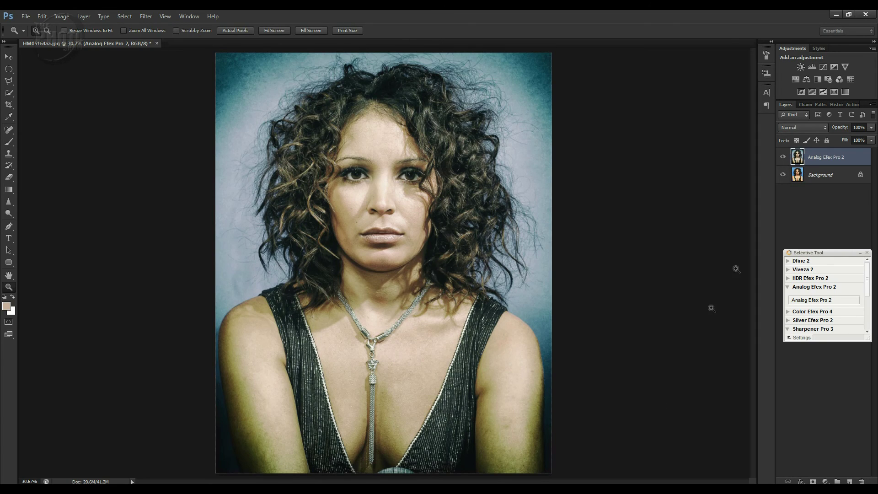
left_click(784, 158)
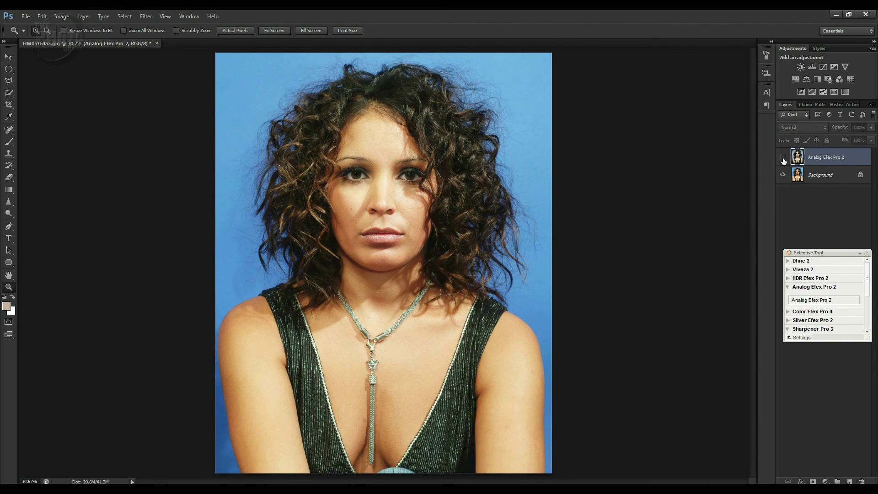
left_click(783, 158)
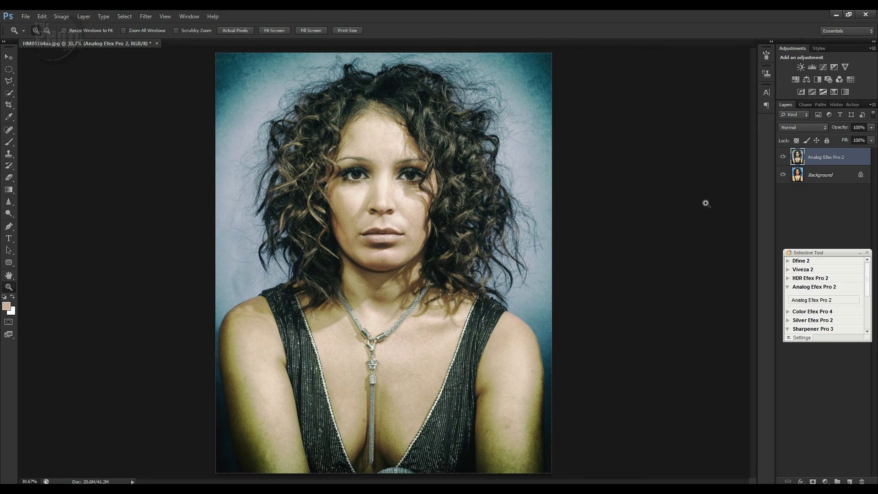